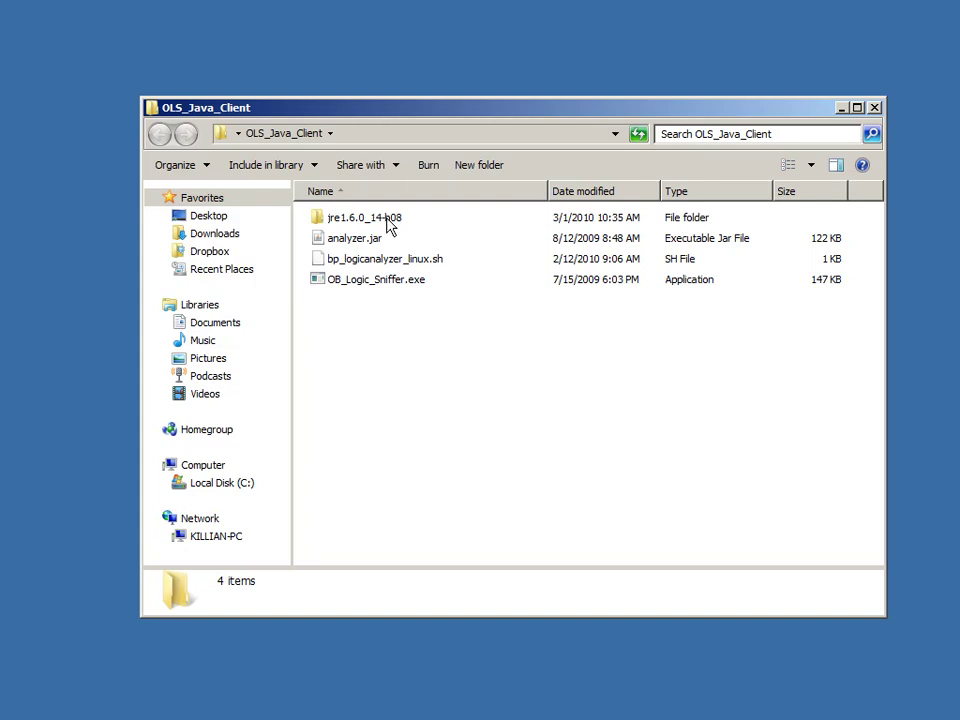
Launch OB_Logic_Sniffer and drag the Logic Analyzer Client window into view.
{"action": "left_click", "coordinate": [376, 285]}
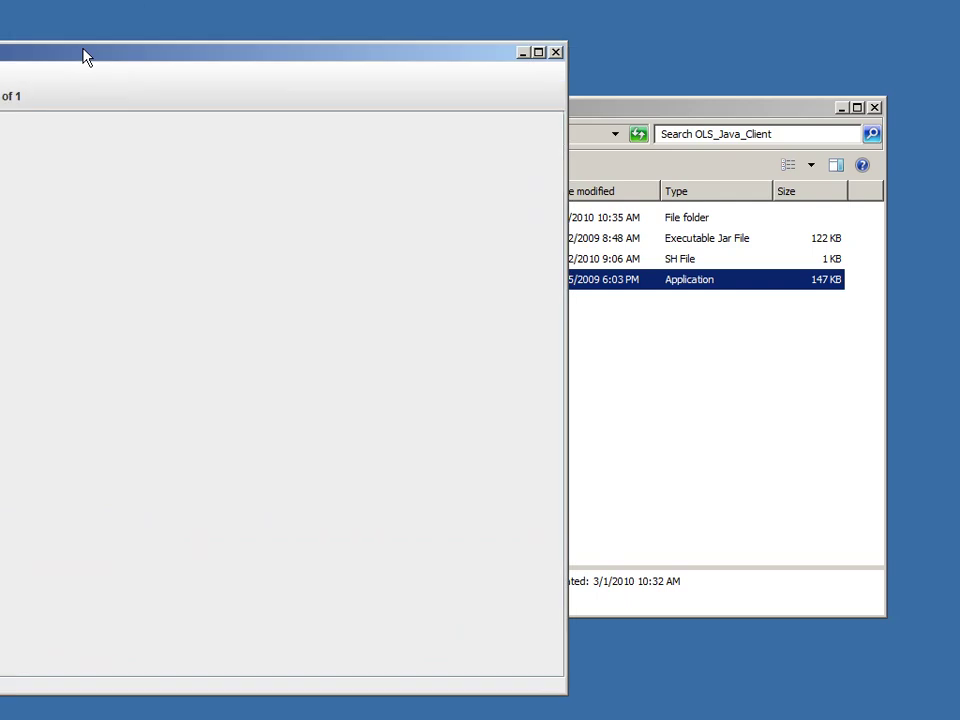
{"action": "left_click_drag", "start_coordinate": [86, 56], "coordinate": [465, 44]}
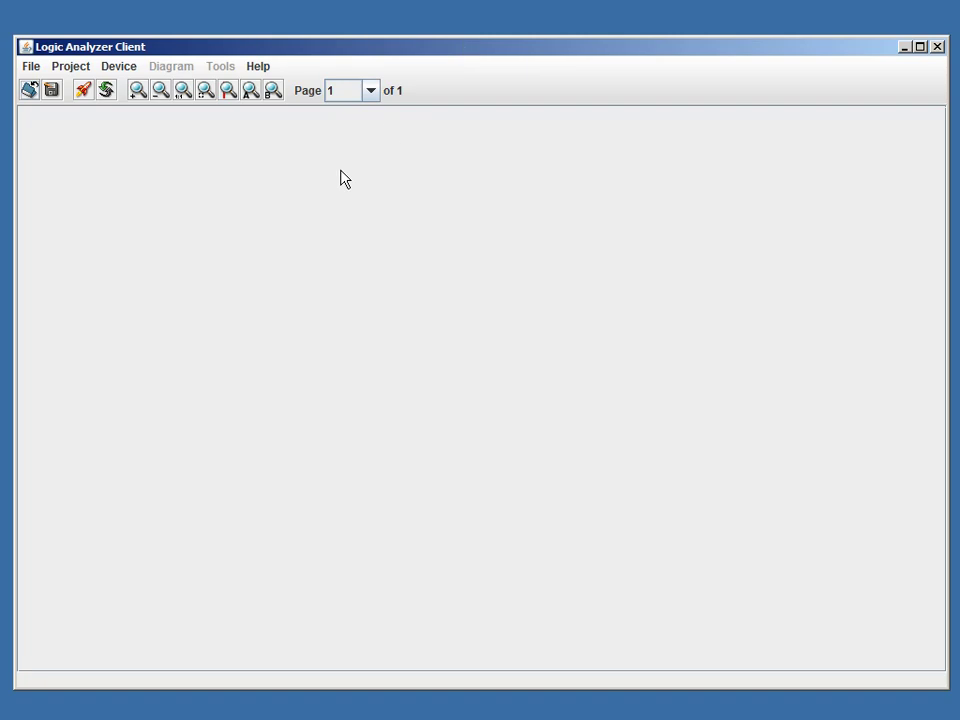
In the Capture dialog, select analyzer port COM8 and a 2MHz sampling rate.
{"action": "left_click", "coordinate": [84, 92]}
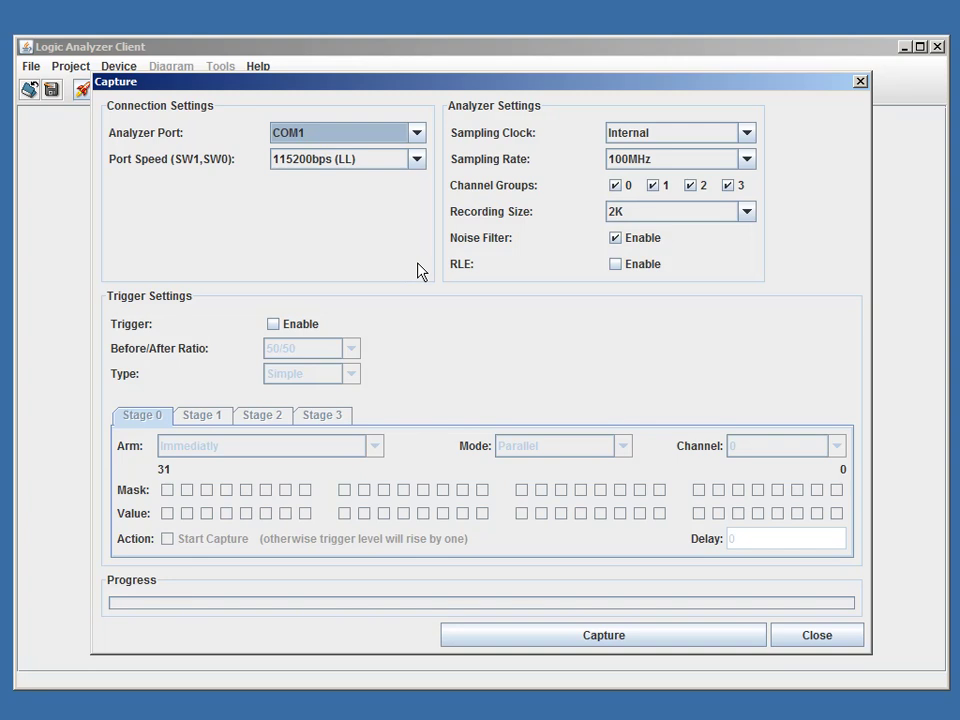
{"action": "left_click", "coordinate": [417, 138]}
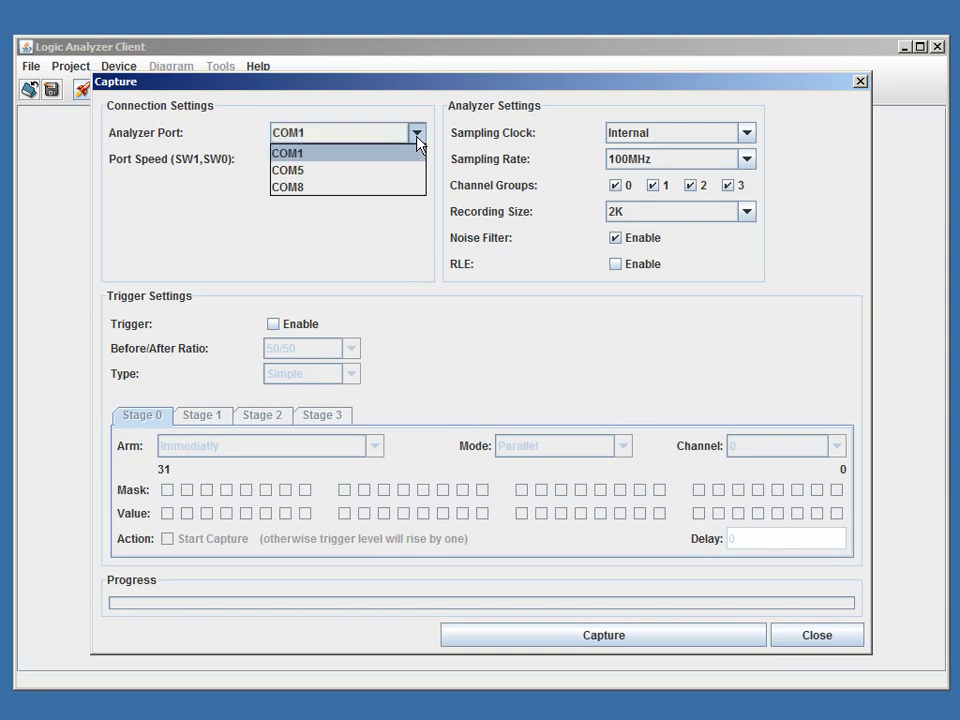
{"action": "left_click", "coordinate": [365, 190]}
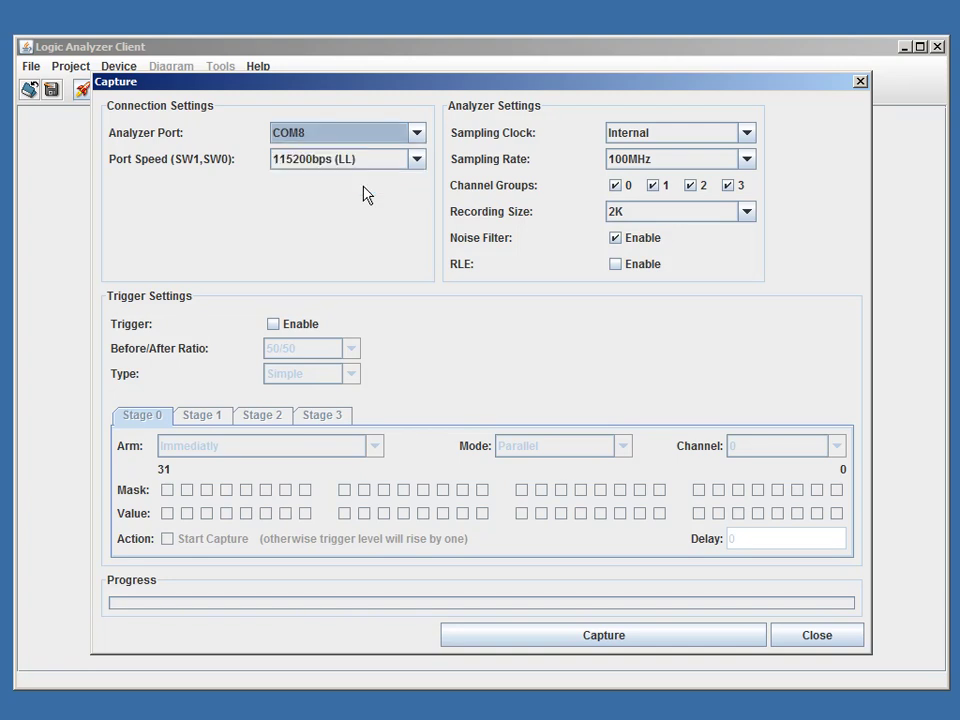
{"action": "left_click", "coordinate": [747, 160]}
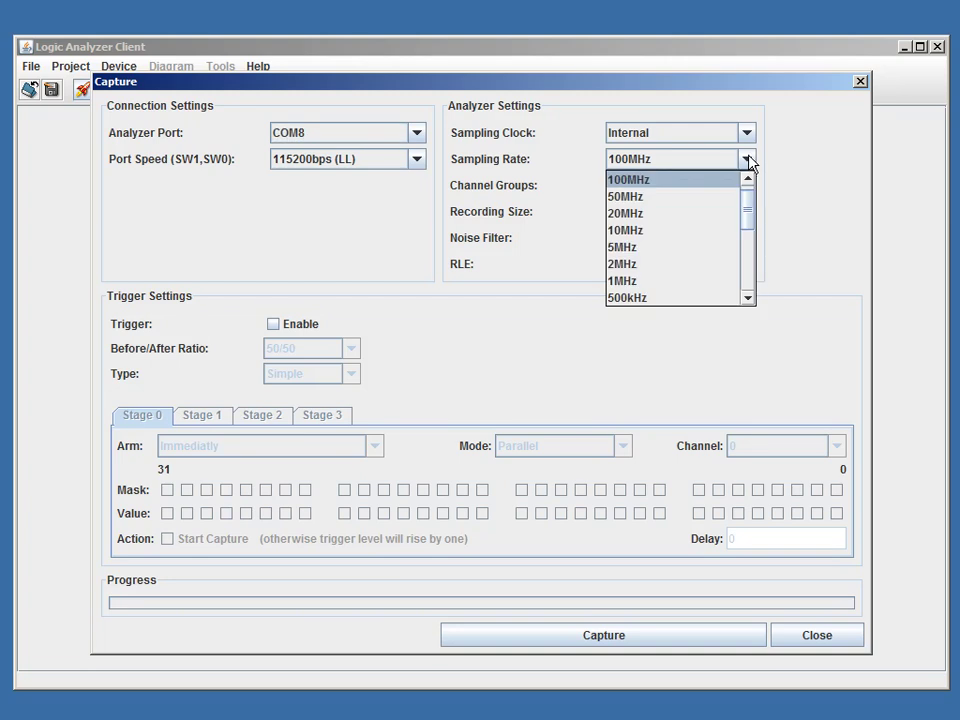
{"action": "left_click_drag", "start_coordinate": [746, 210], "coordinate": [746, 225]}
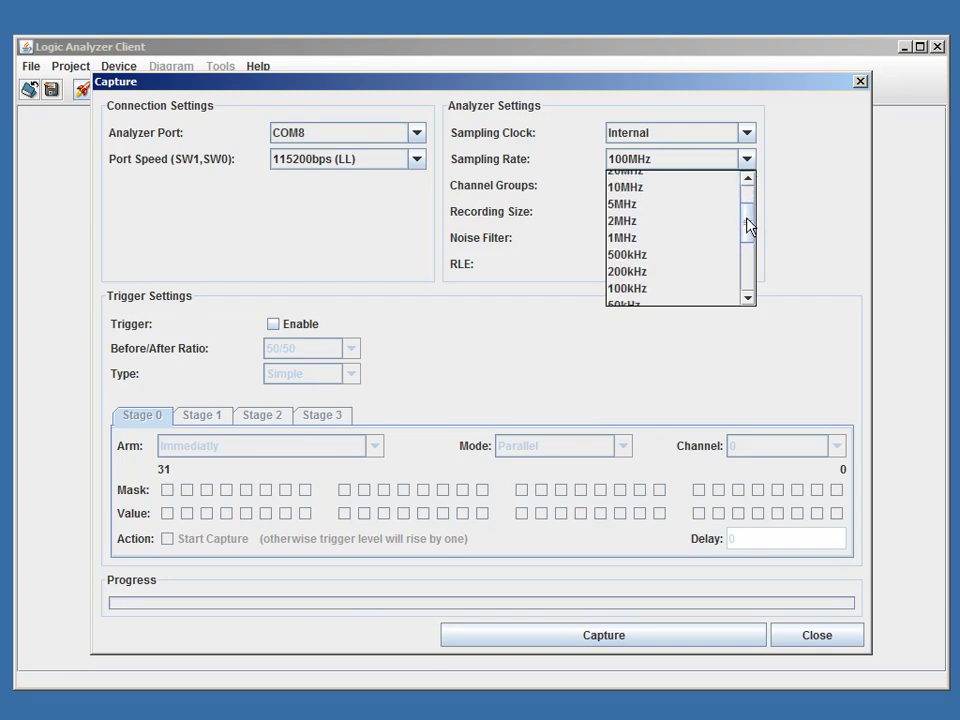
{"action": "left_click", "coordinate": [690, 222]}
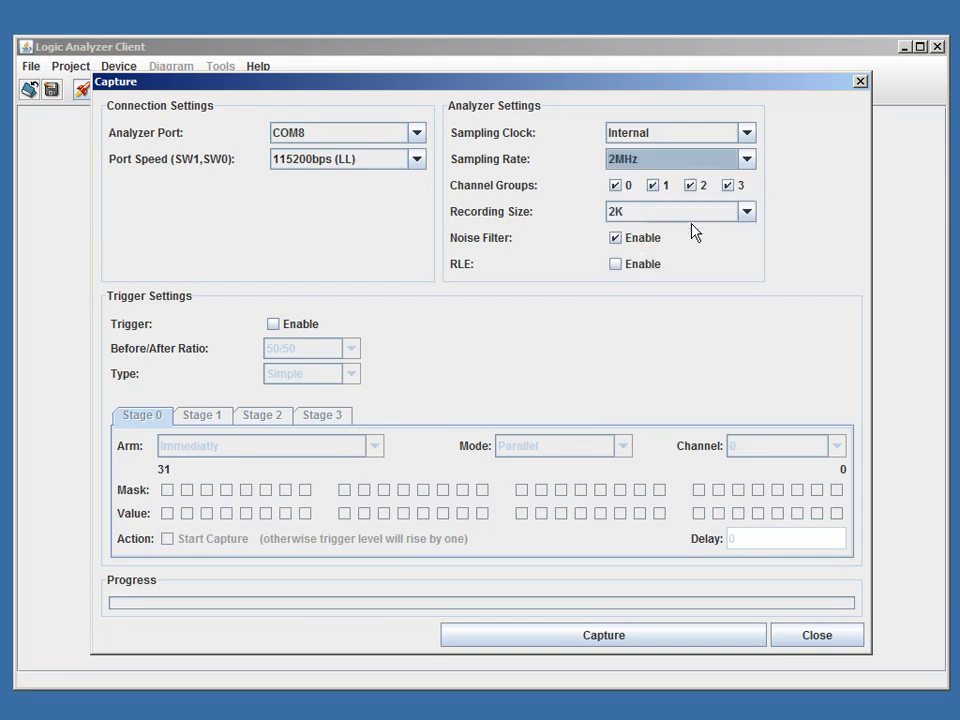
{"action": "left_click", "coordinate": [747, 162]}
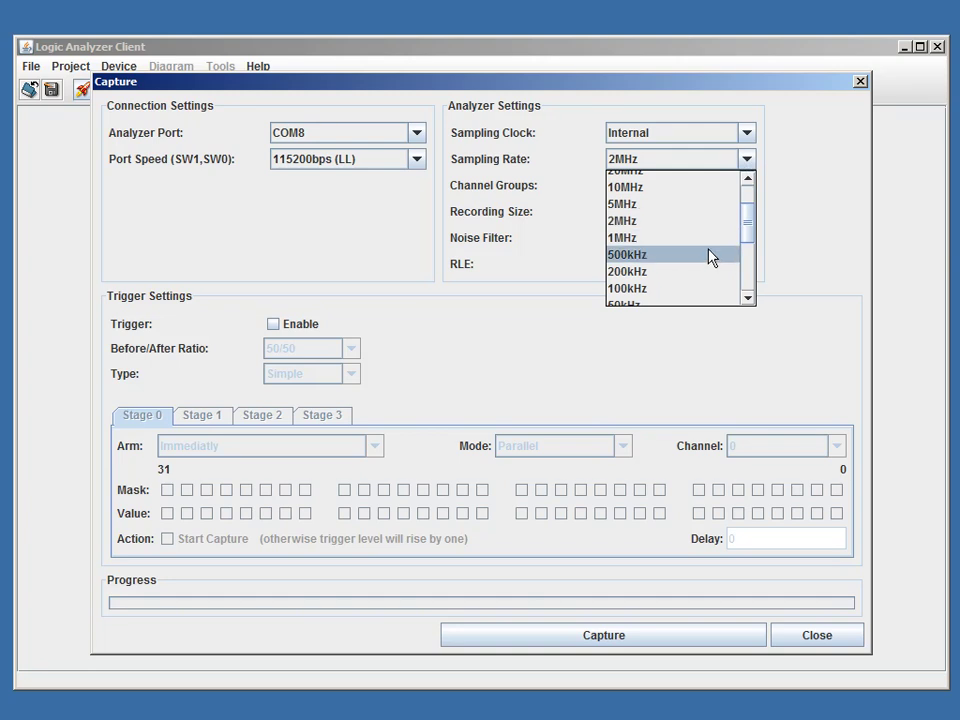
{"action": "left_click", "coordinate": [749, 163]}
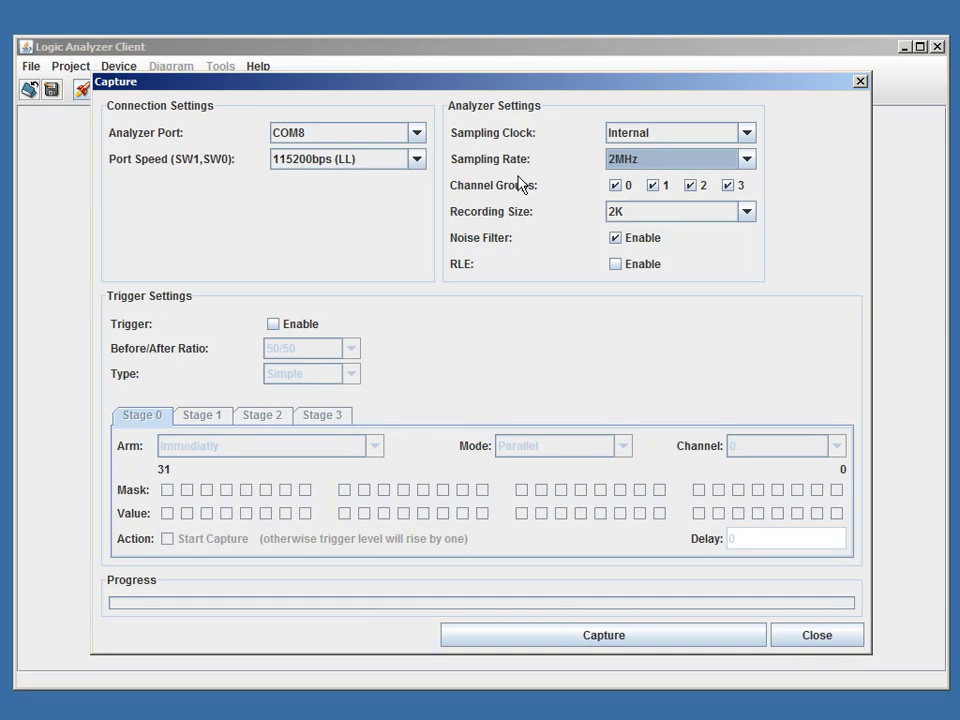
Set the recording size to 4K and disable channel groups 1 and 2.
{"action": "left_click", "coordinate": [747, 212]}
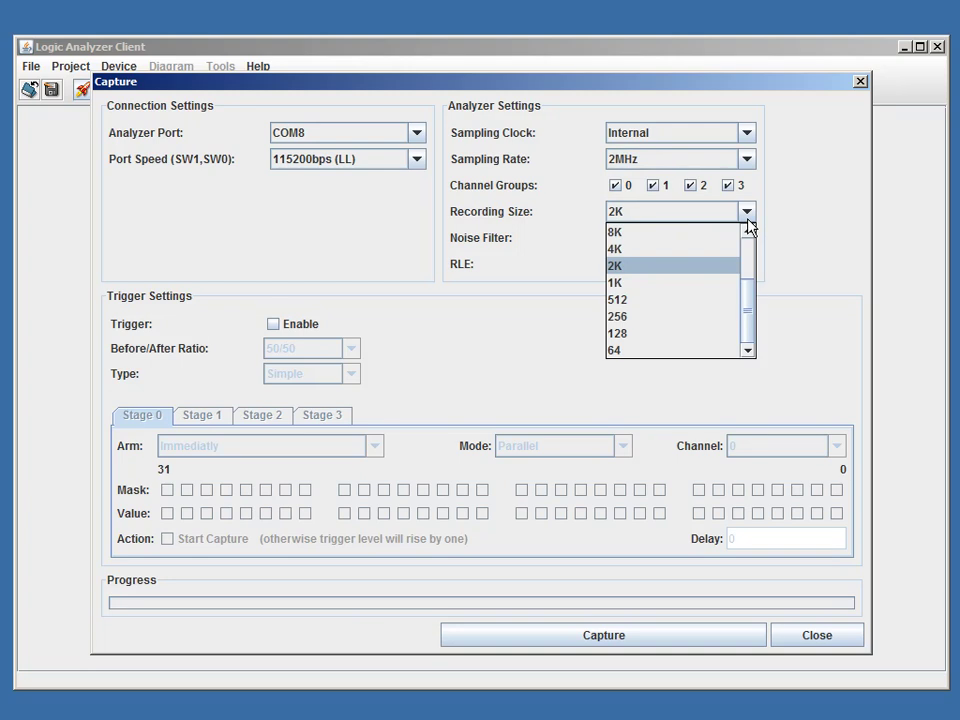
{"action": "left_click", "coordinate": [695, 250]}
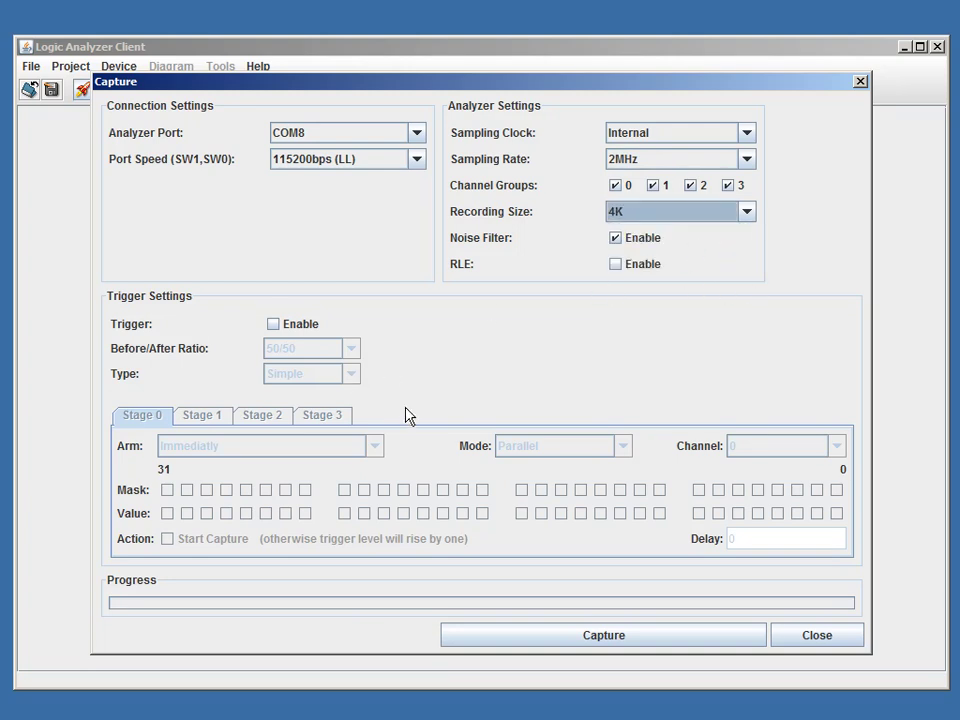
{"action": "left_click", "coordinate": [653, 185]}
{"action": "left_click", "coordinate": [690, 185]}
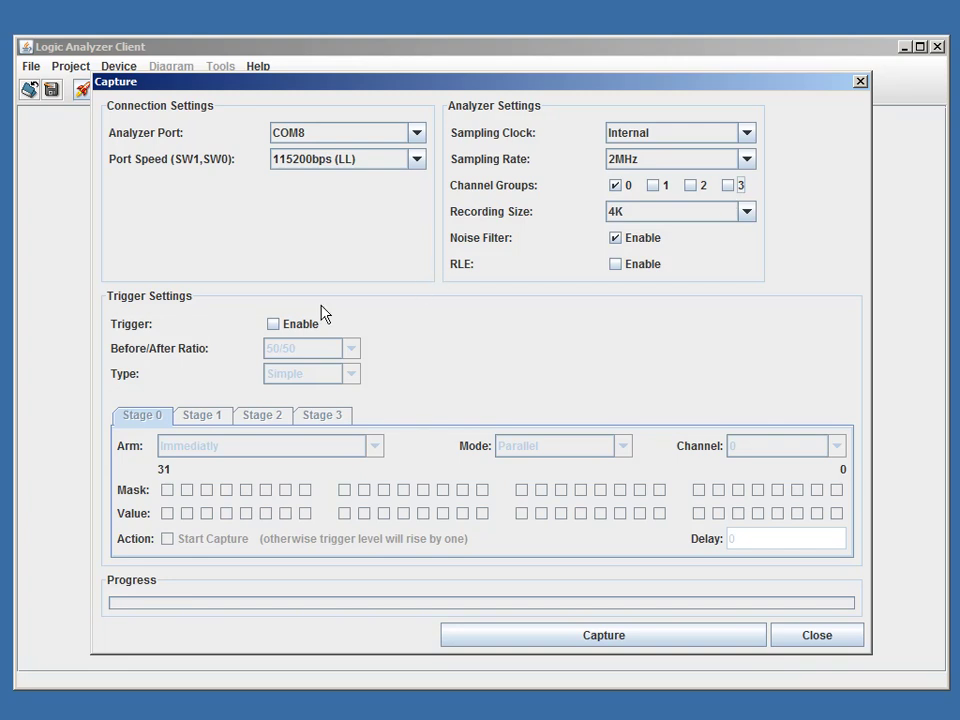
Enable the trigger with a 25/75 before/after ratio and mask bit 1 ticked.
{"action": "left_click", "coordinate": [273, 324]}
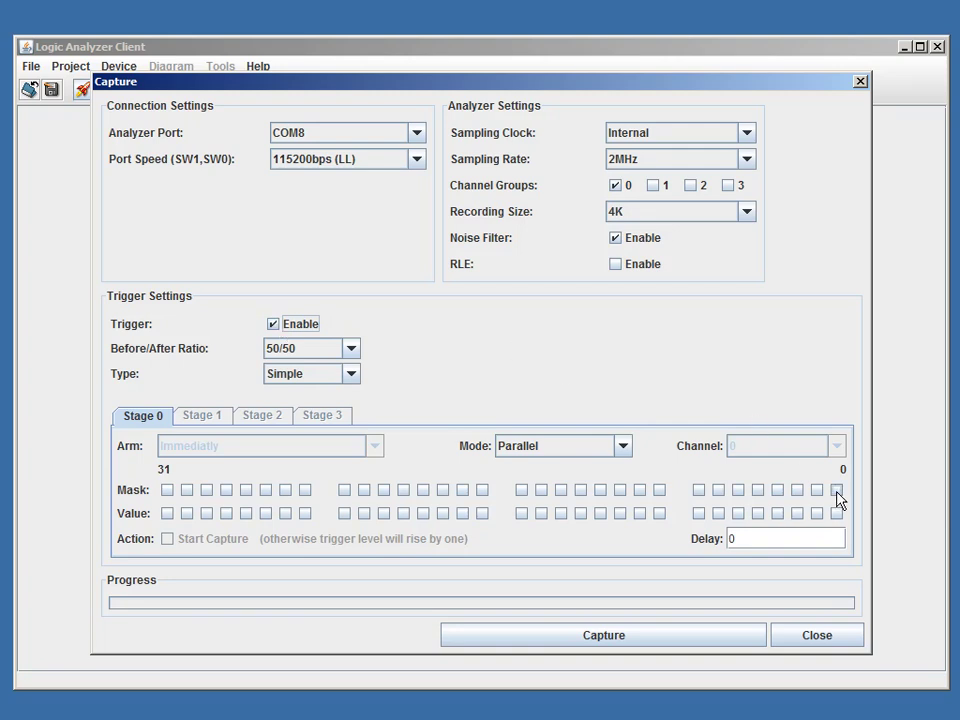
{"action": "left_click", "coordinate": [351, 349]}
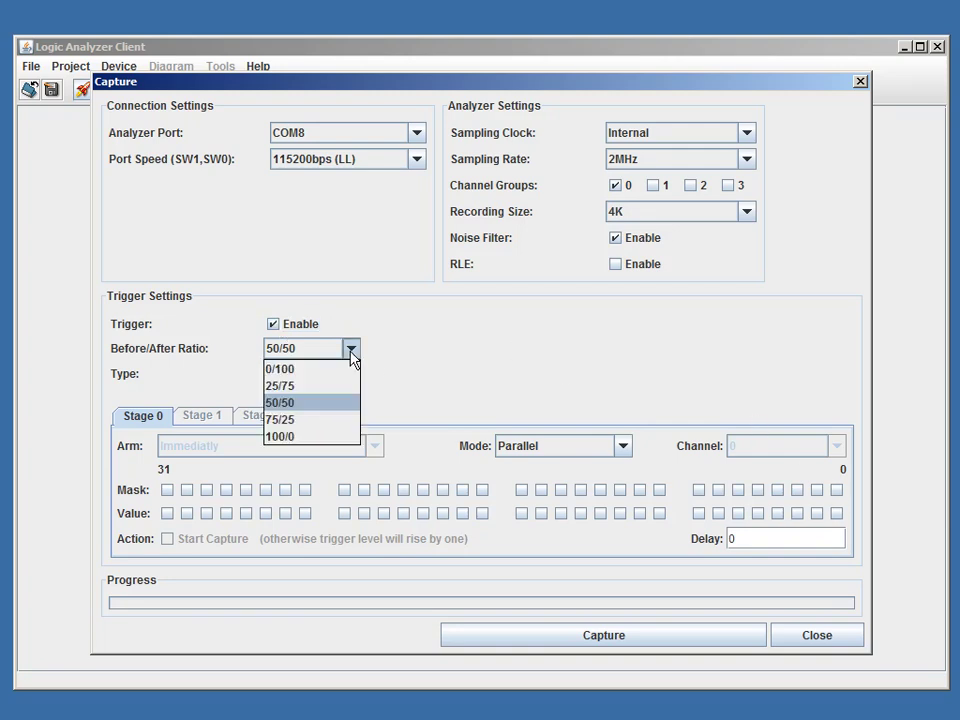
{"action": "left_click", "coordinate": [319, 387]}
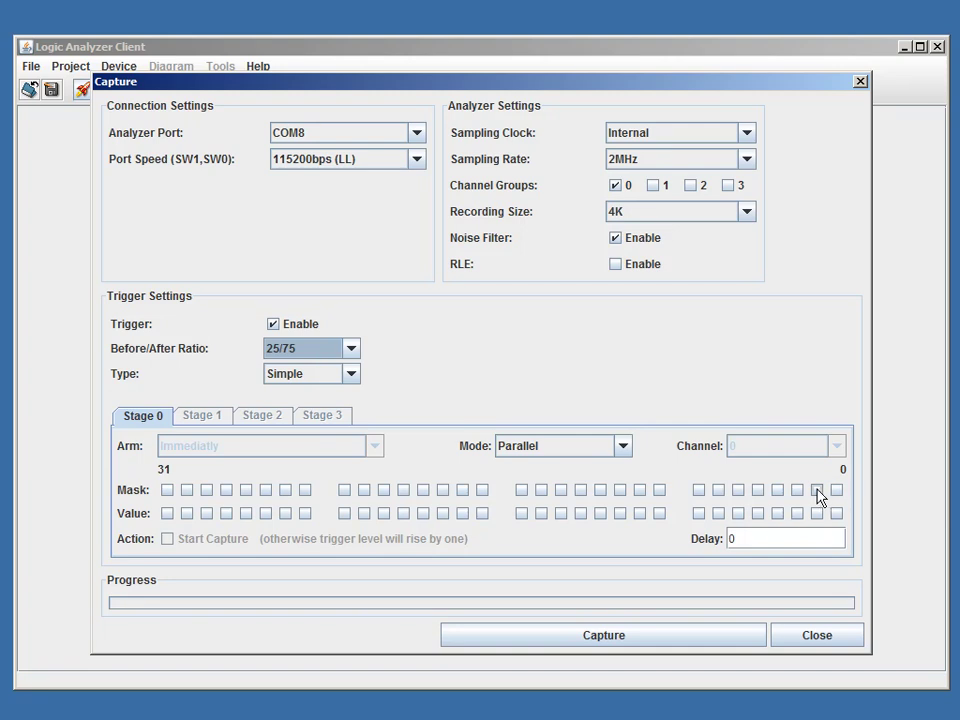
{"action": "left_click", "coordinate": [817, 490]}
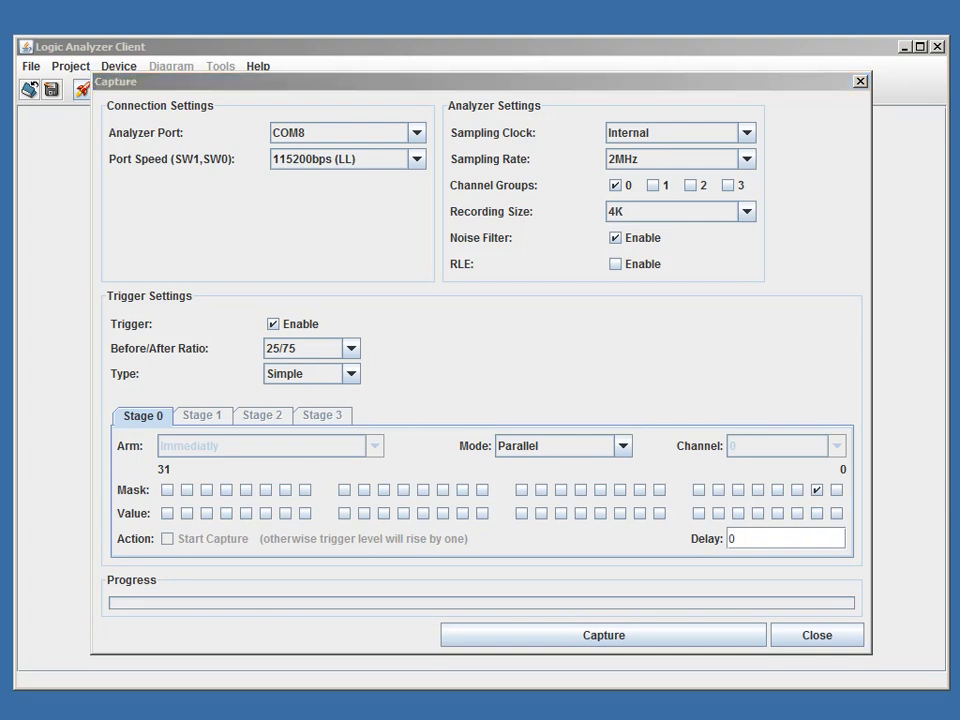
Start the capture, then in Hercules open COM5 and send the first byte string.
{"action": "left_click", "coordinate": [562, 643]}
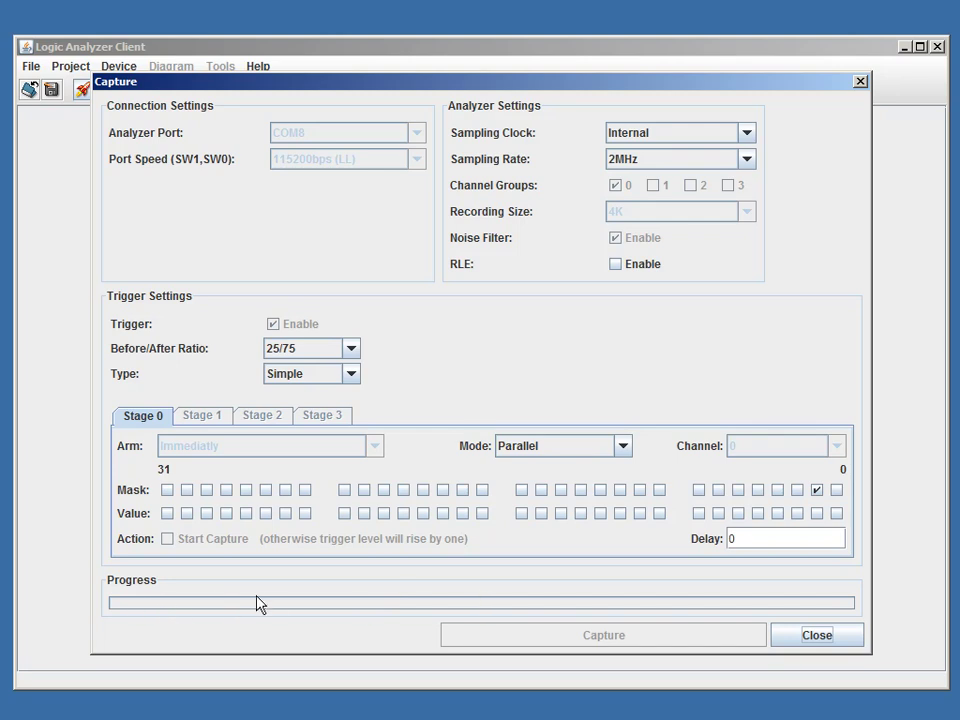
{"action": "key", "text": "alt+Tab"}
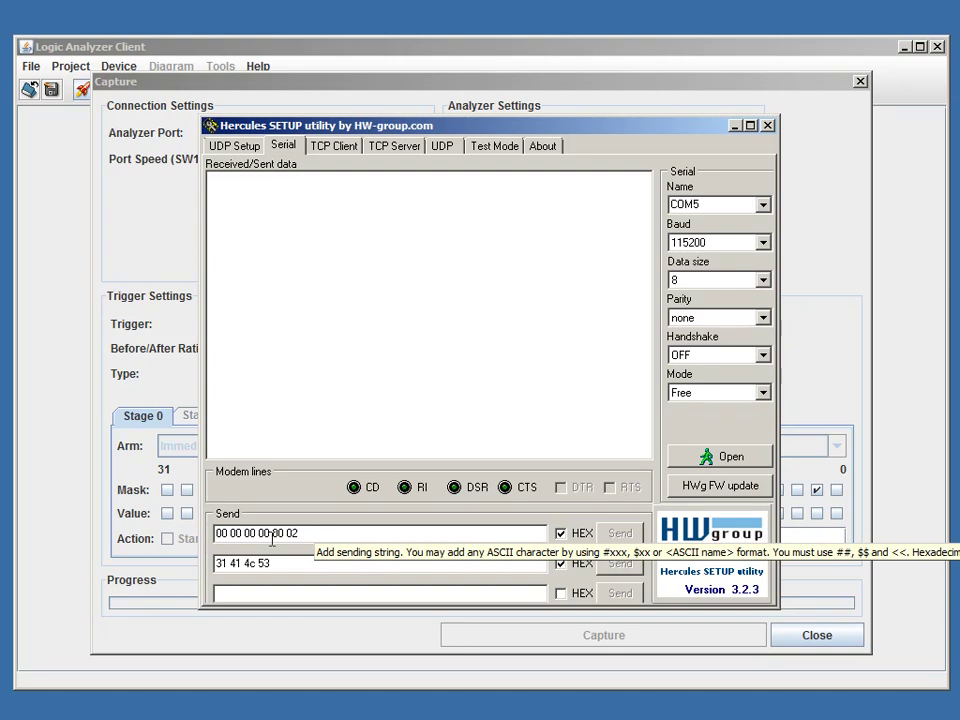
{"action": "left_click_drag", "start_coordinate": [284, 533], "coordinate": [216, 533]}
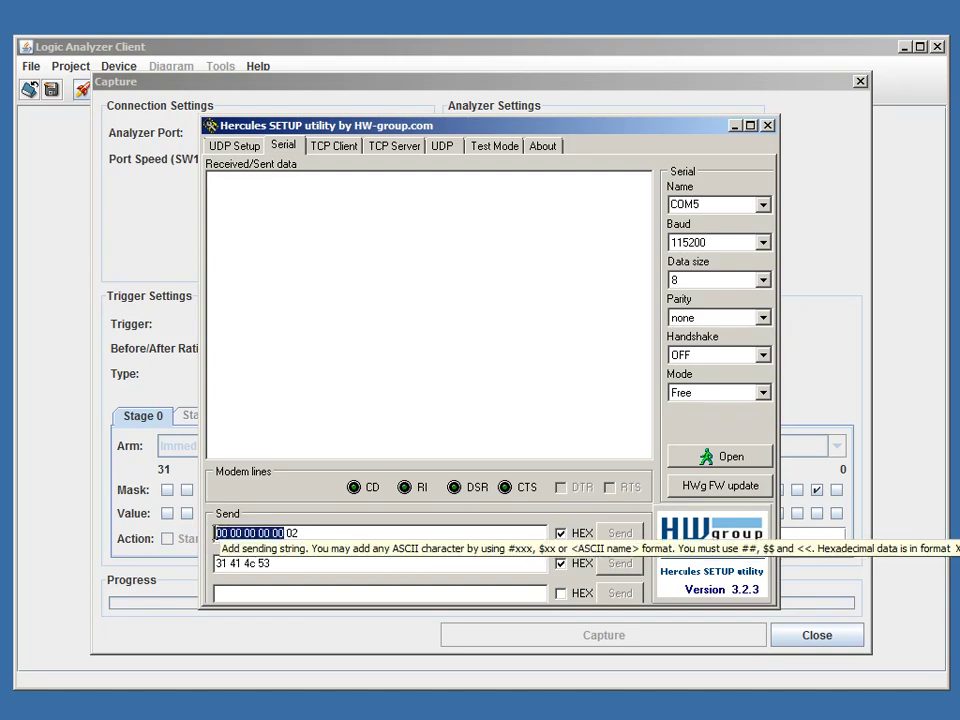
{"action": "left_click", "coordinate": [311, 536]}
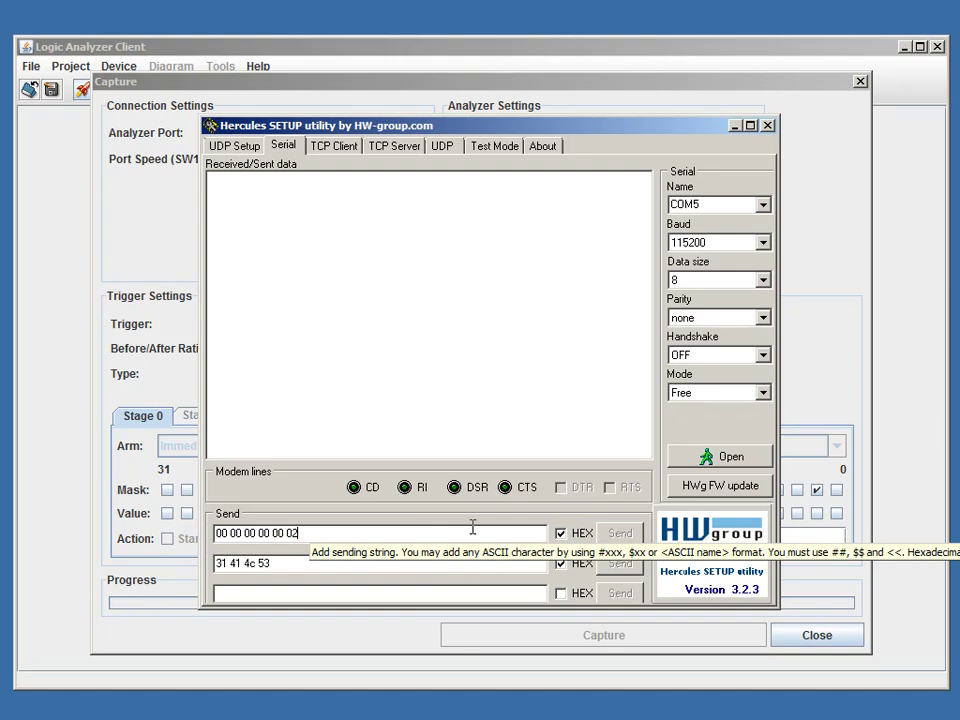
{"action": "left_click", "coordinate": [682, 456]}
{"action": "left_click", "coordinate": [617, 540]}
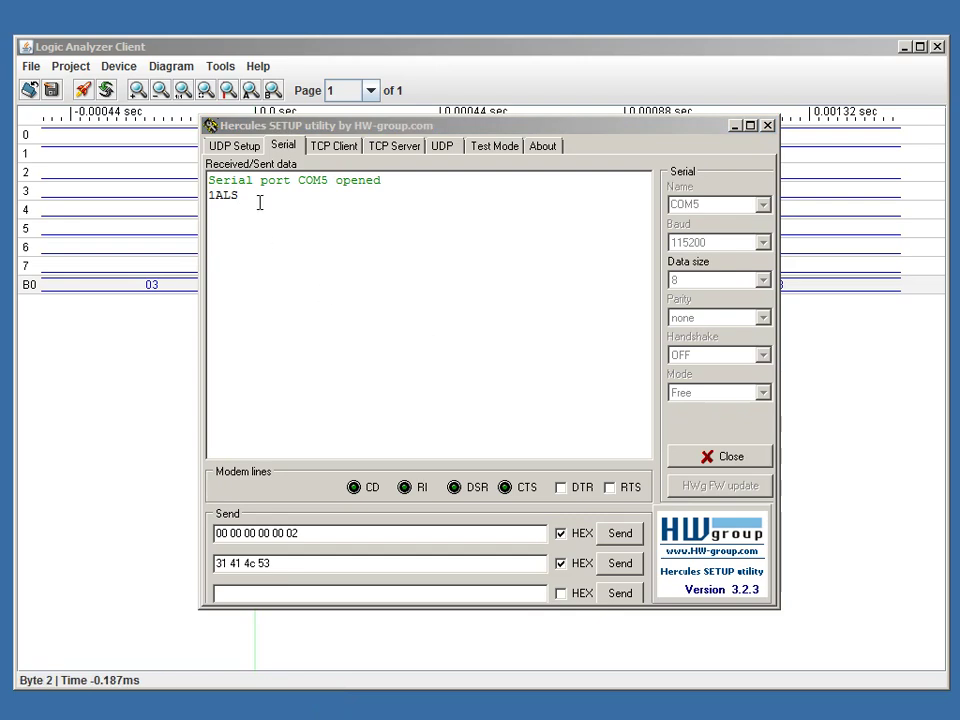
Minimize Hercules, then in Diagram > Labels name channel 0 'rx' and channel 1 'tx'.
{"action": "left_click", "coordinate": [735, 125]}
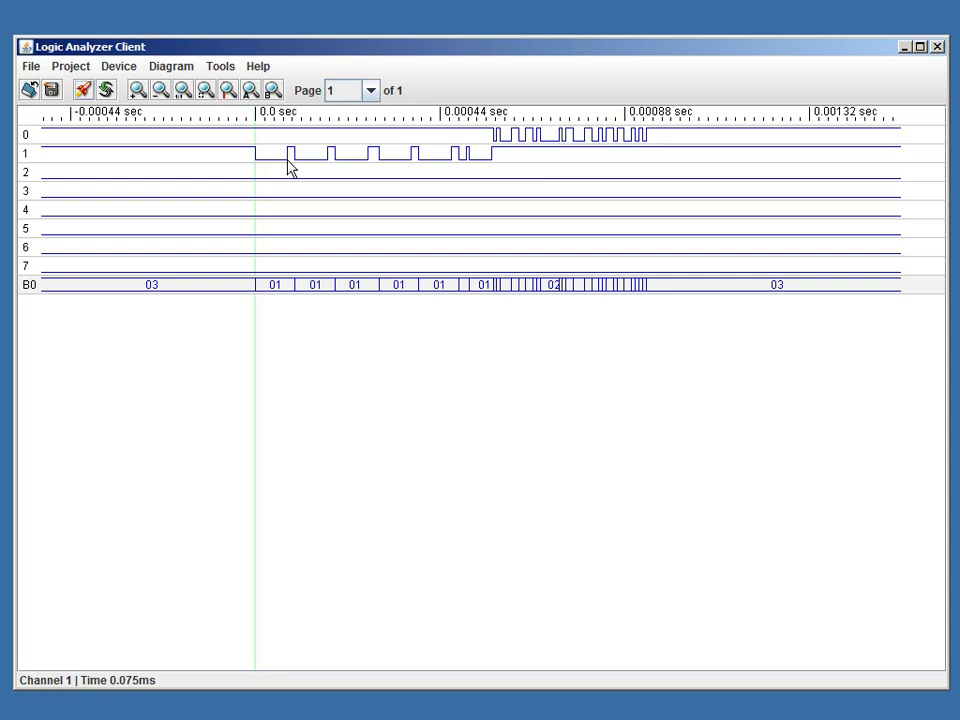
{"action": "left_click", "coordinate": [172, 68]}
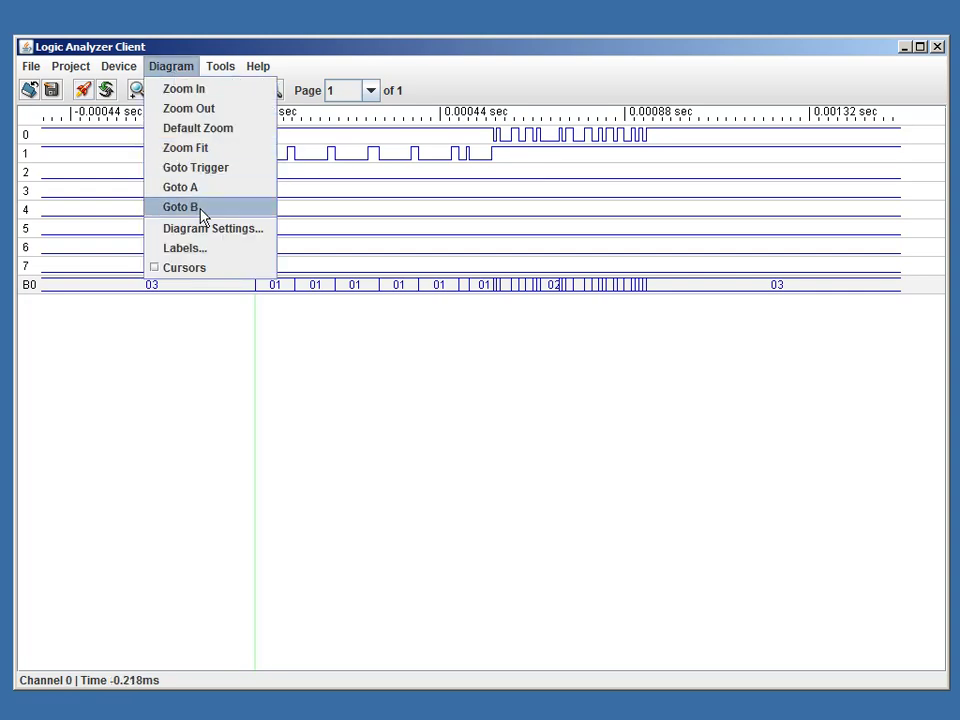
{"action": "left_click", "coordinate": [202, 255]}
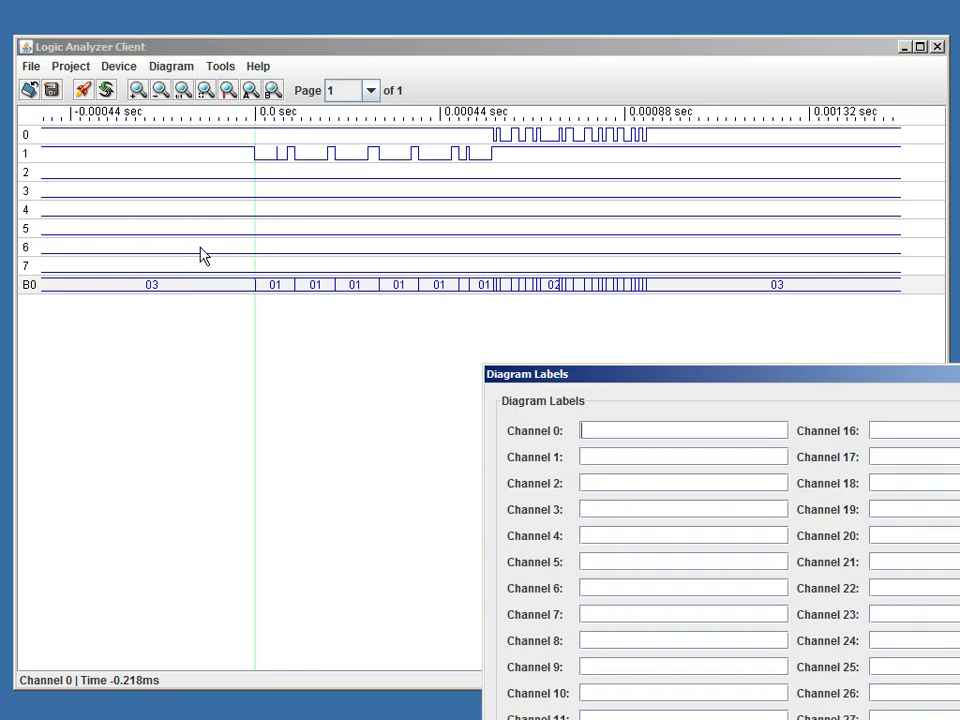
{"action": "left_click_drag", "start_coordinate": [607, 380], "coordinate": [347, 167]}
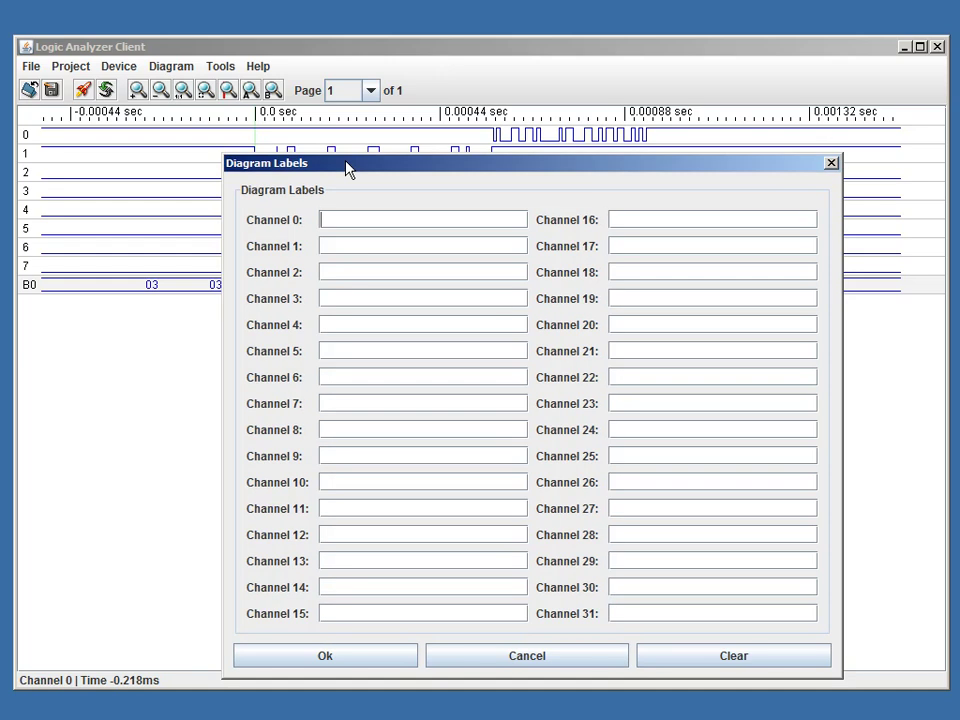
{"action": "left_click", "coordinate": [362, 245]}
{"action": "type", "text": "tx"}
{"action": "left_click", "coordinate": [332, 659]}
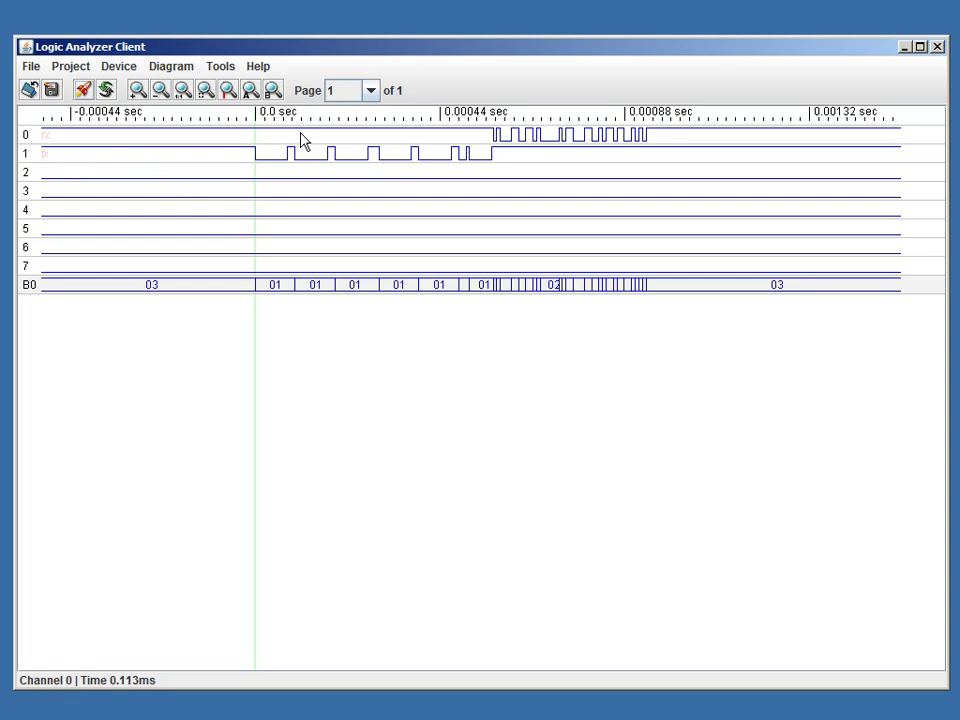
Run UART Protocol Analysis with RxD on channel 0 and TxD unused, decoding 1, A, L, S.
{"action": "left_click", "coordinate": [220, 70]}
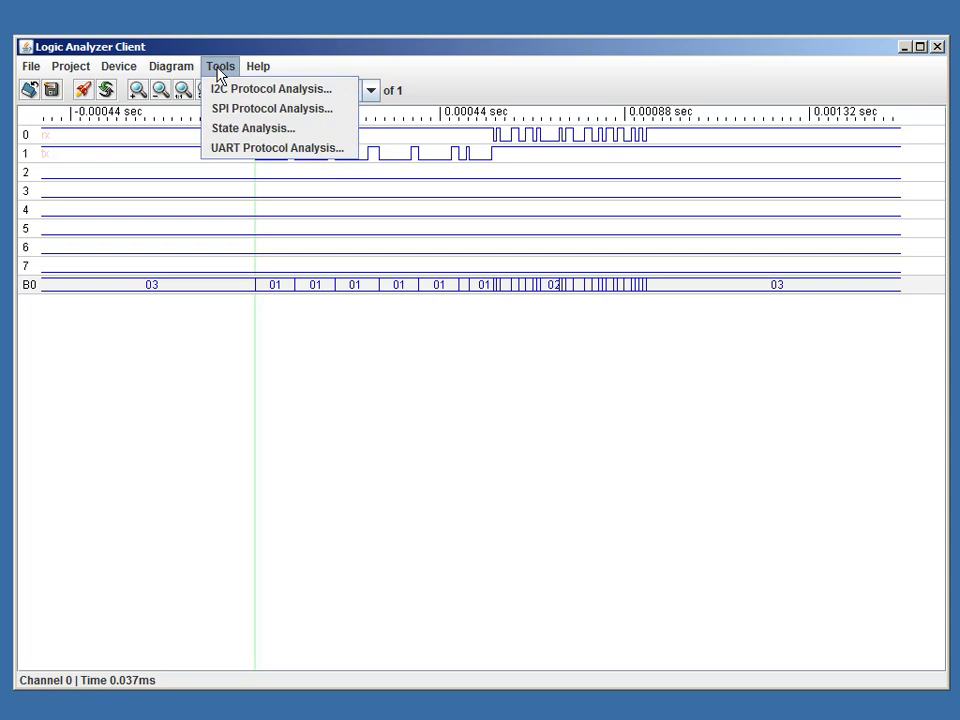
{"action": "left_click", "coordinate": [248, 149]}
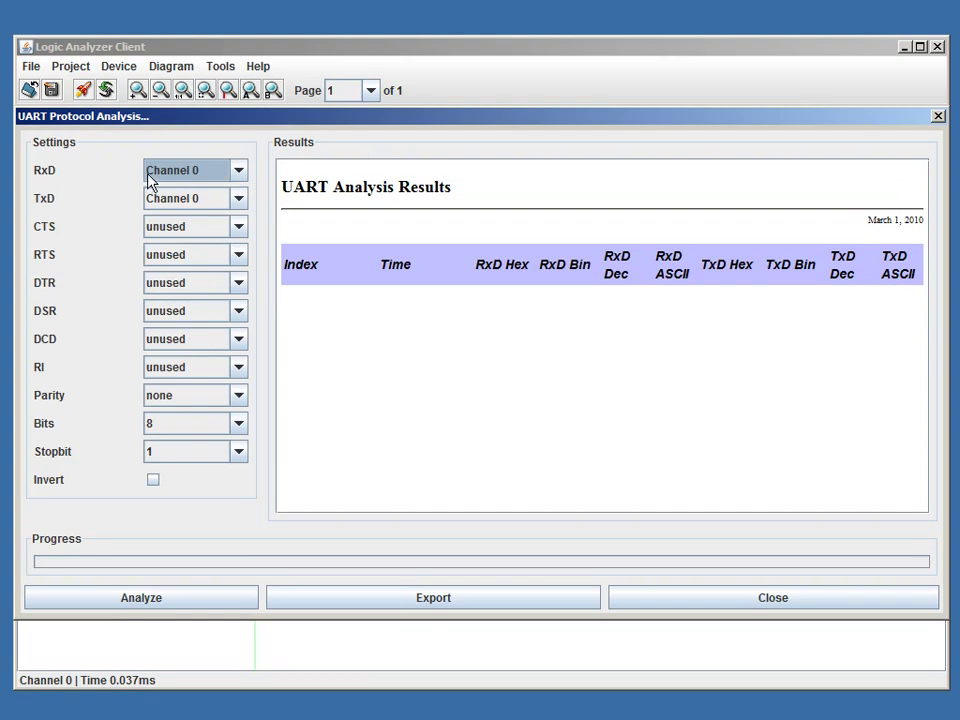
{"action": "left_click", "coordinate": [239, 198]}
{"action": "left_click_drag", "start_coordinate": [239, 249], "coordinate": [261, 360]}
{"action": "left_click", "coordinate": [214, 340]}
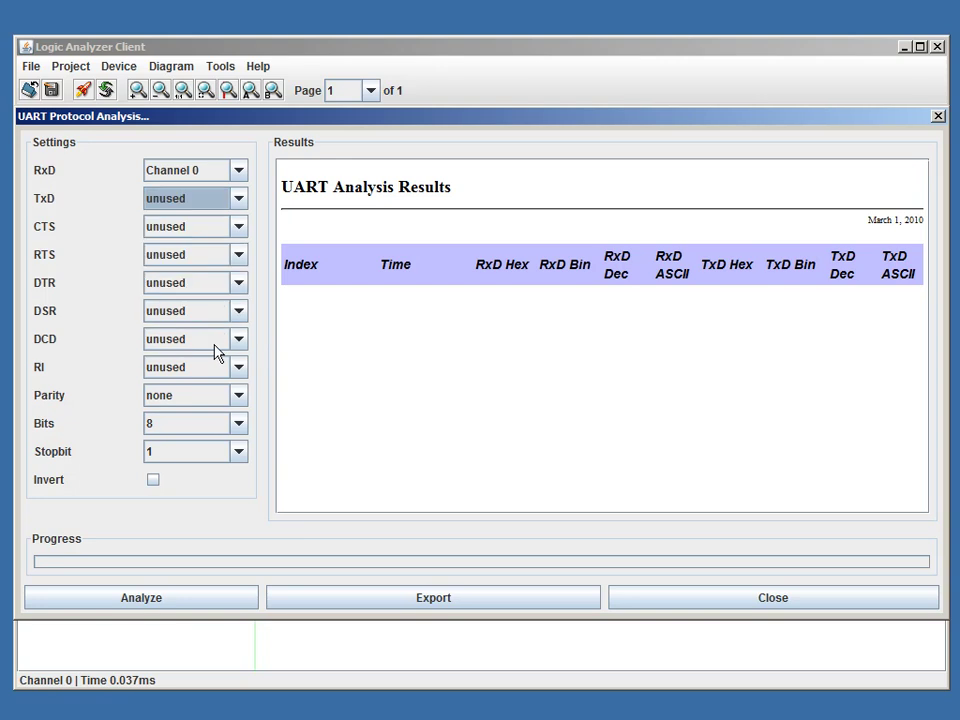
{"action": "left_click", "coordinate": [163, 601]}
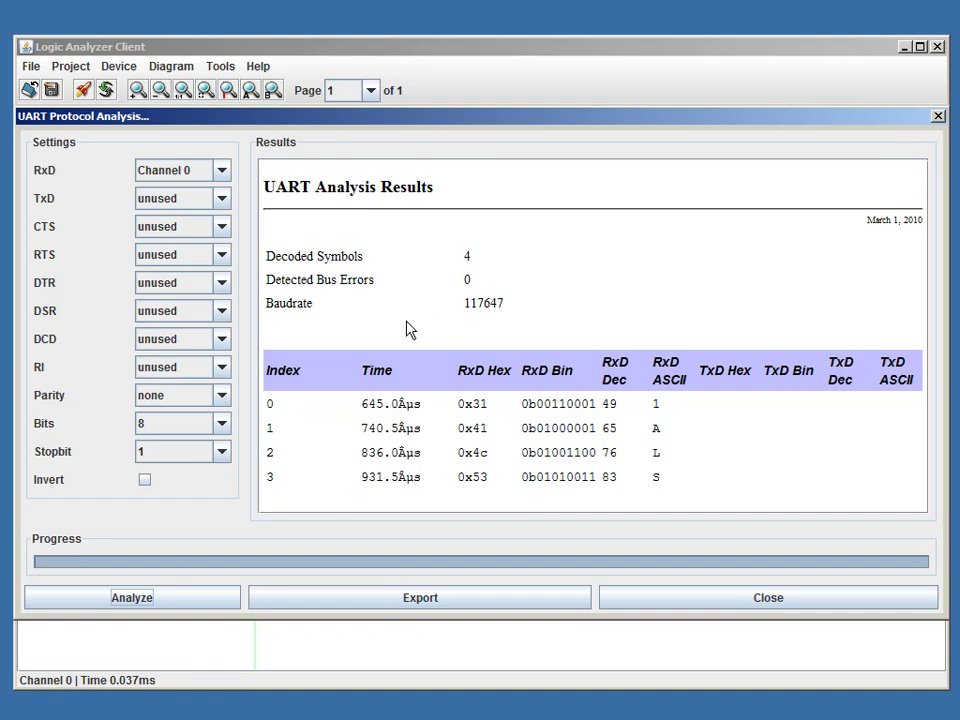
Close the UART results, zoom in around the trigger, and scroll to about 0.00058 sec.
{"action": "left_click", "coordinate": [713, 598]}
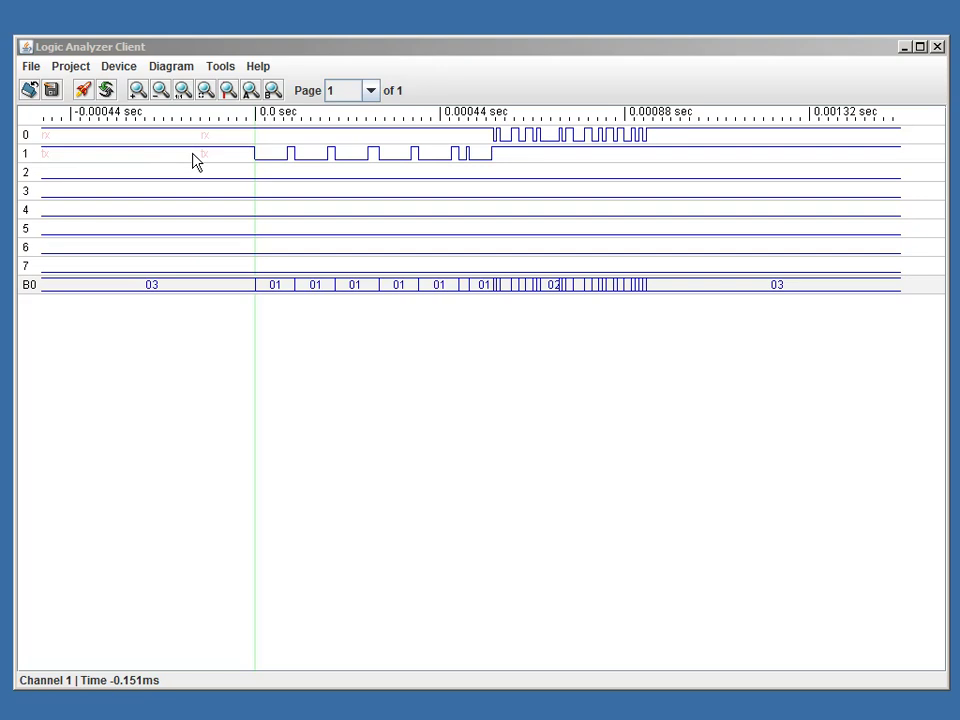
{"action": "left_click", "coordinate": [183, 95]}
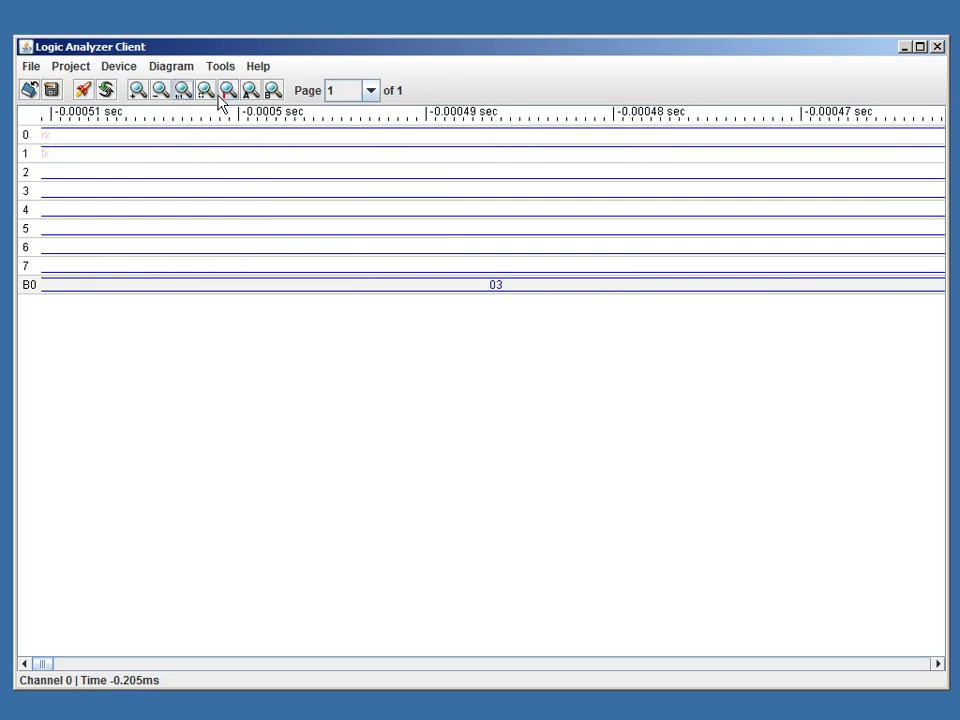
{"action": "left_click", "coordinate": [229, 93]}
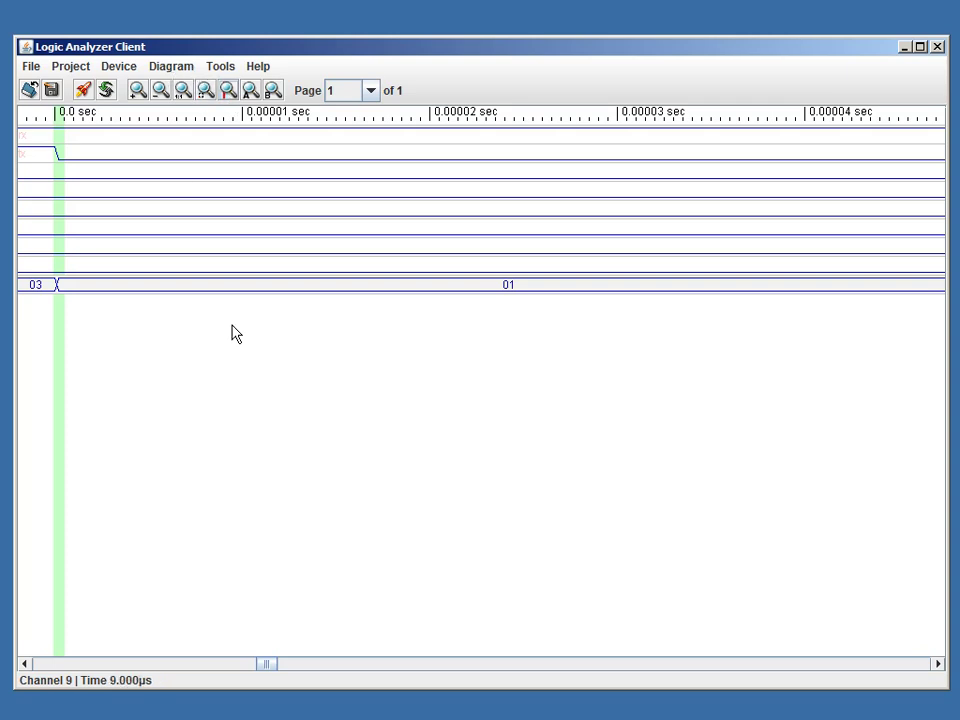
{"action": "left_click", "coordinate": [162, 92]}
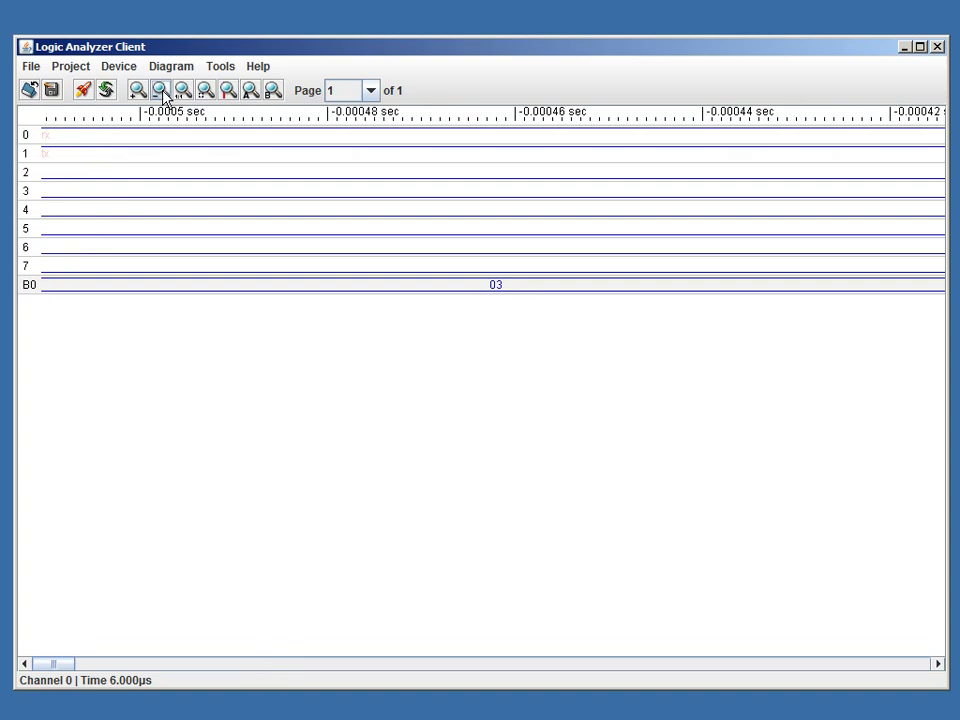
{"action": "left_click", "coordinate": [228, 91]}
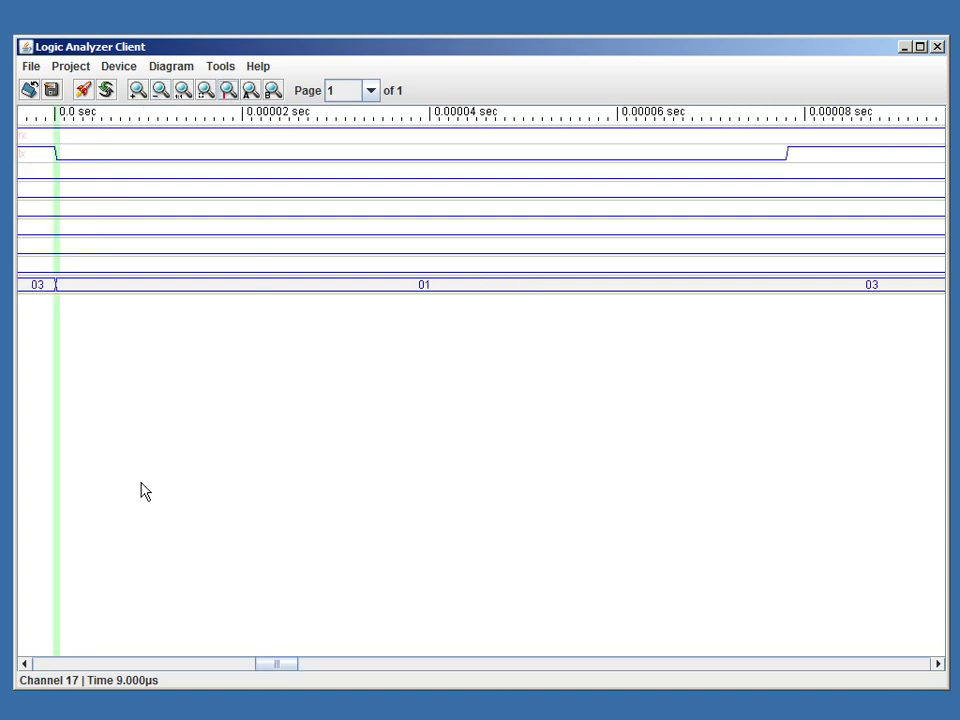
{"action": "left_click_drag", "start_coordinate": [276, 666], "coordinate": [514, 666]}
Turn on cursors and place cursor A on the rx falling edge at 567.5 µs.
{"action": "left_click", "coordinate": [187, 68]}
{"action": "left_click", "coordinate": [172, 268]}
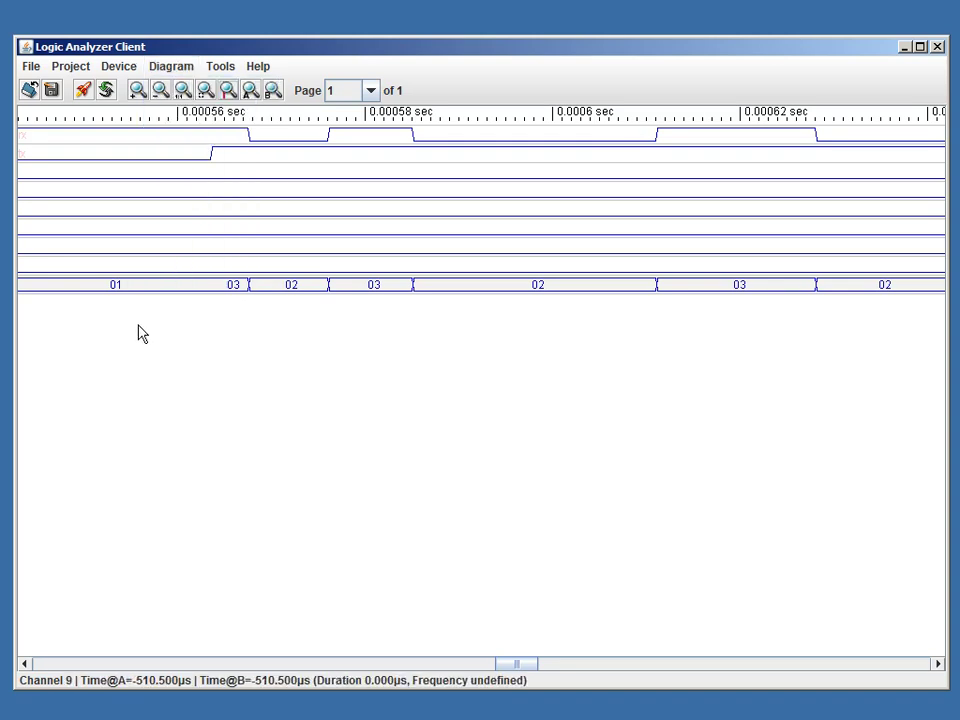
{"action": "right_click", "coordinate": [248, 137]}
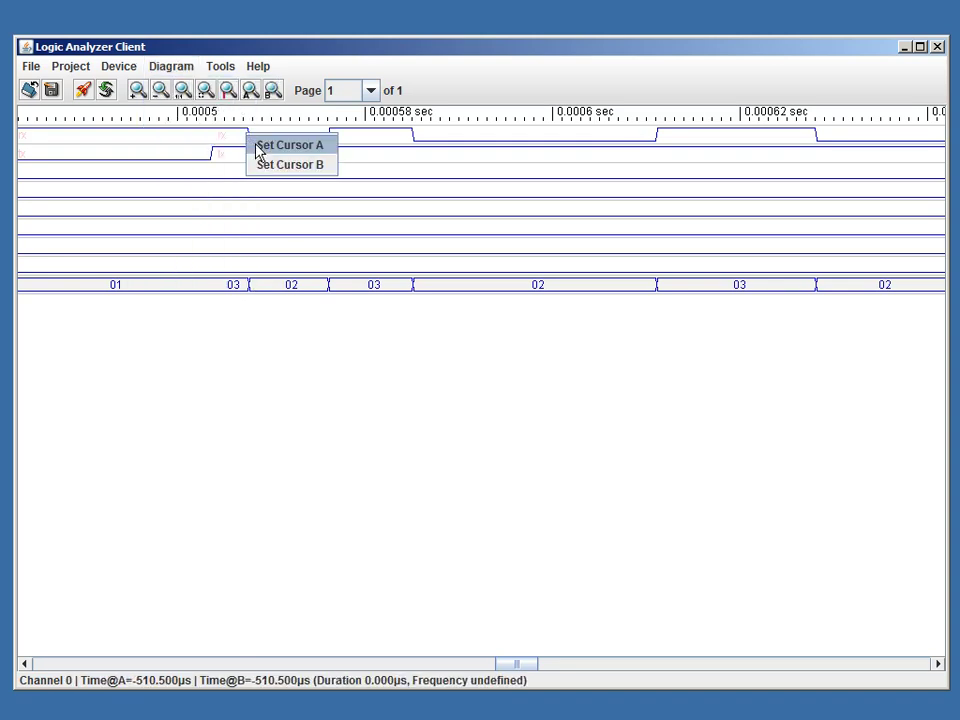
{"action": "left_click", "coordinate": [257, 146]}
{"action": "left_click_drag", "start_coordinate": [246, 147], "coordinate": [251, 146]}
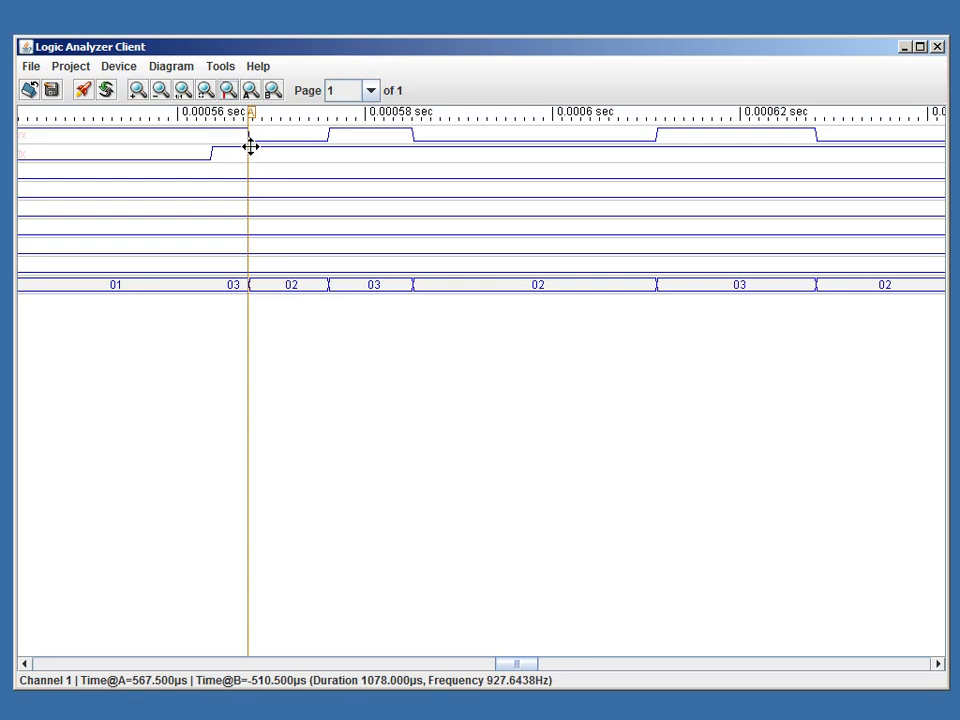
Place cursor B on the next rising edge at 576 µs, measuring 8.5 µs.
{"action": "right_click", "coordinate": [315, 155]}
{"action": "left_click", "coordinate": [344, 186]}
{"action": "left_click_drag", "start_coordinate": [313, 165], "coordinate": [328, 167]}
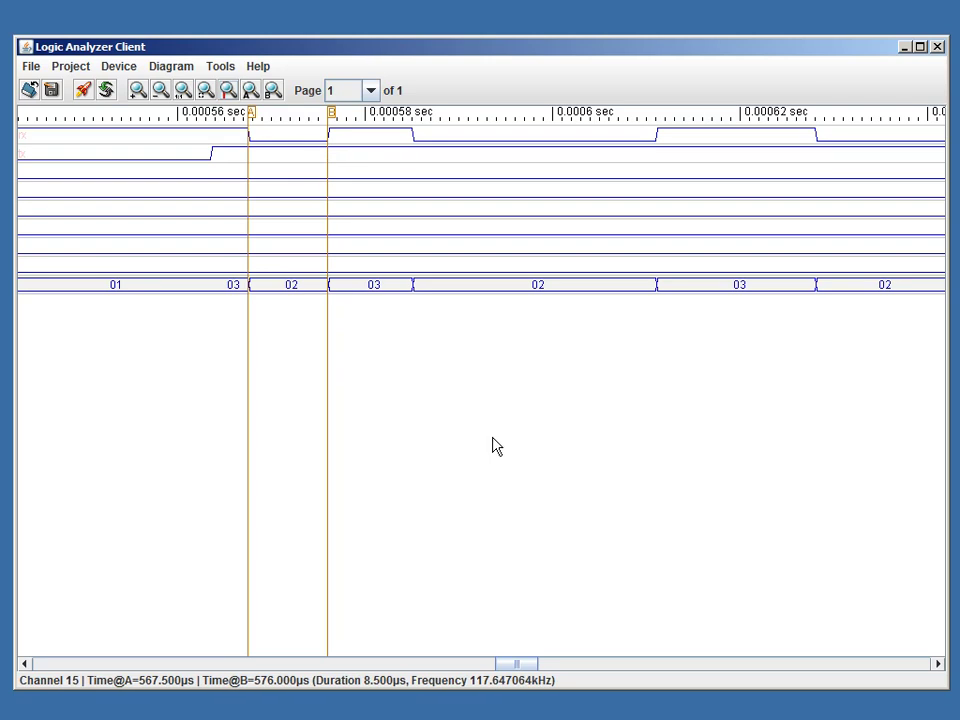